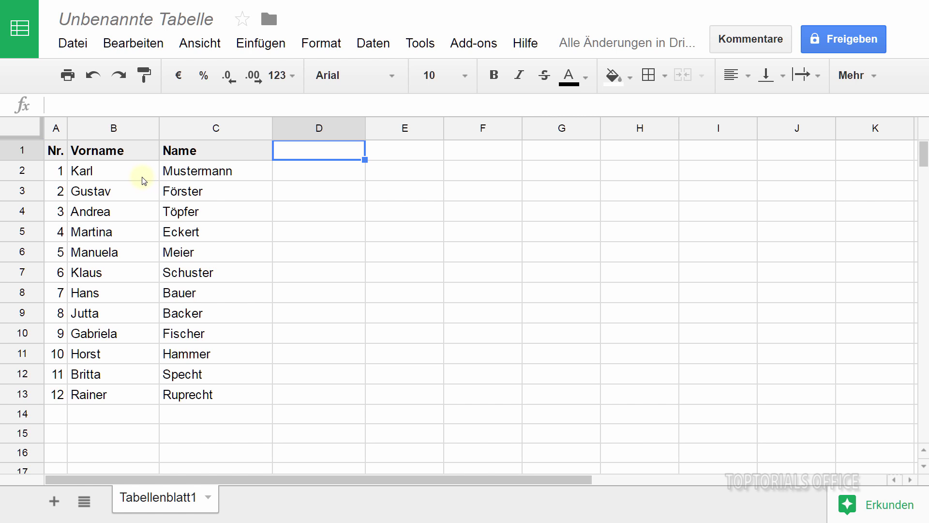
Step: Enter =TEIL(B2;1;2) in D2 so it returns the first two letters 'Ka'
{"action": "left_click", "coordinate": [298, 171]}
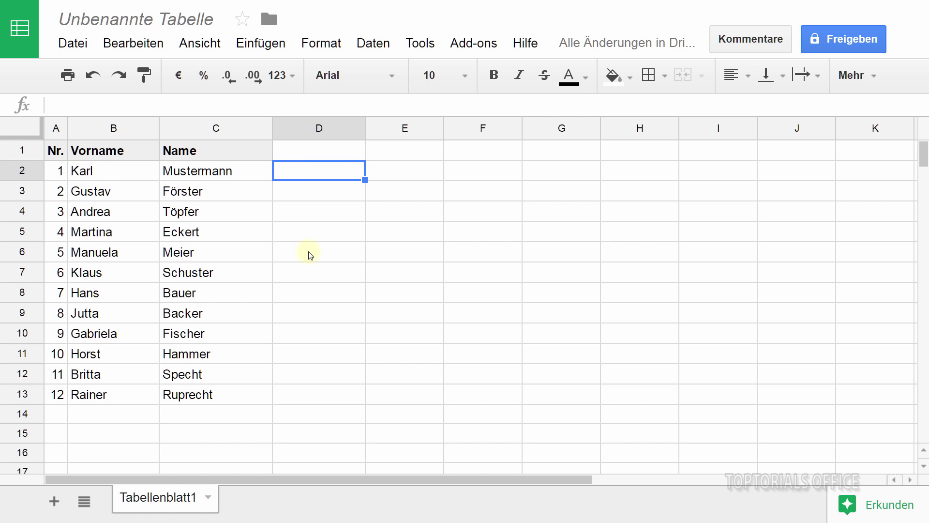
{"action": "type", "text": "="}
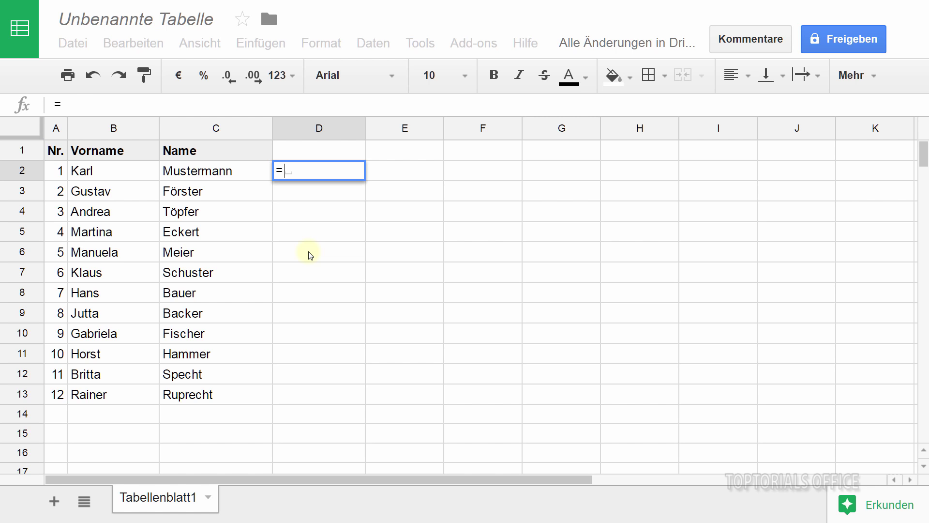
{"action": "type", "text": "teil"}
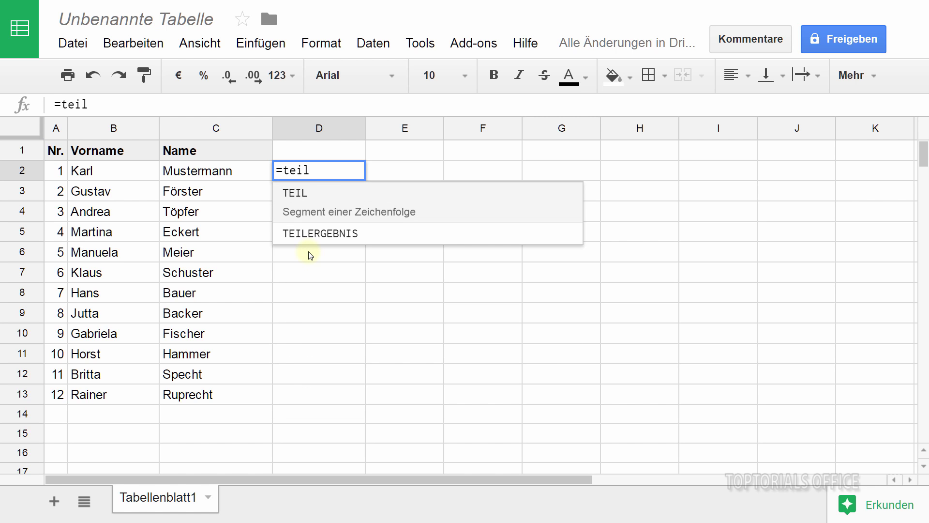
{"action": "type", "text": "("}
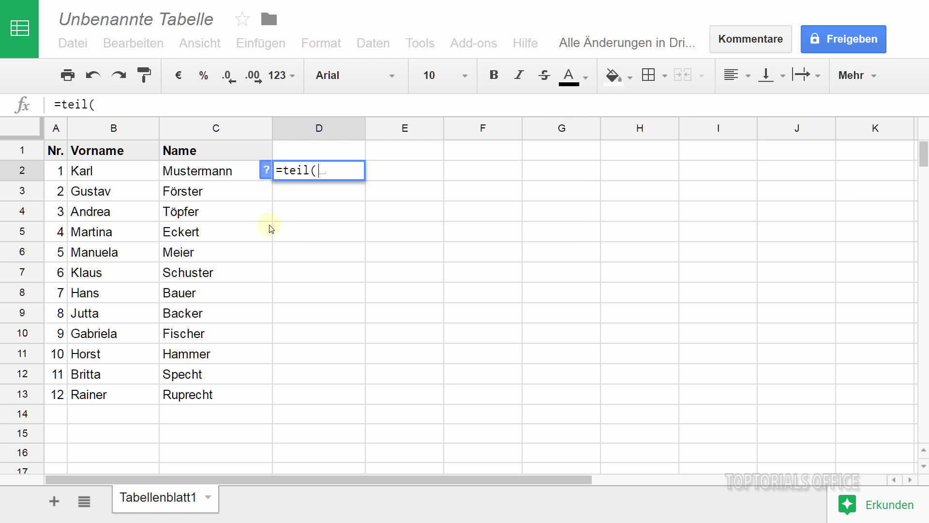
{"action": "left_click", "coordinate": [109, 175]}
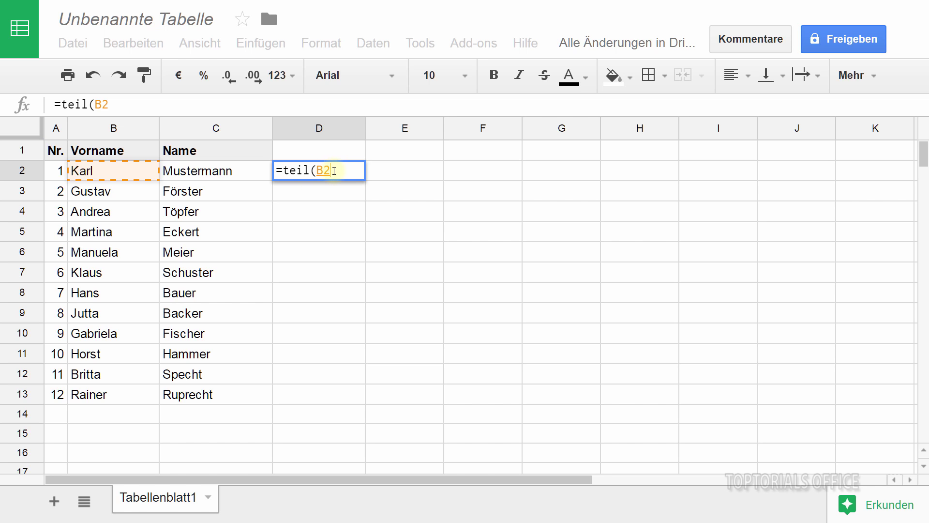
{"action": "type", "text": ";"}
{"action": "type", "text": "1"}
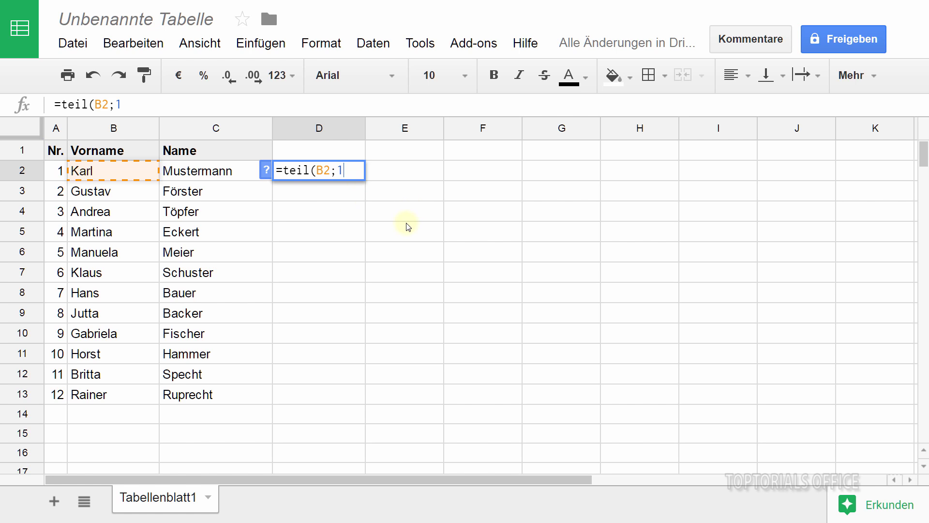
{"action": "type", "text": ";"}
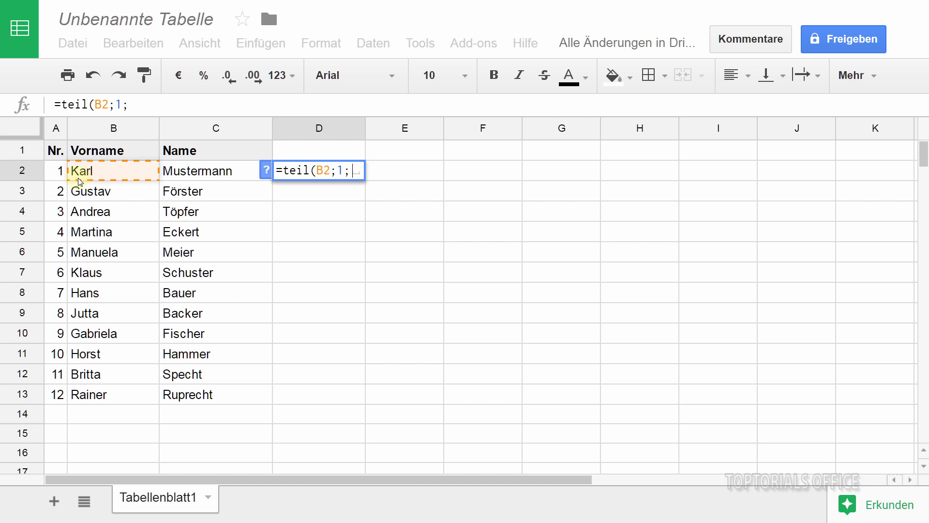
{"action": "type", "text": "2"}
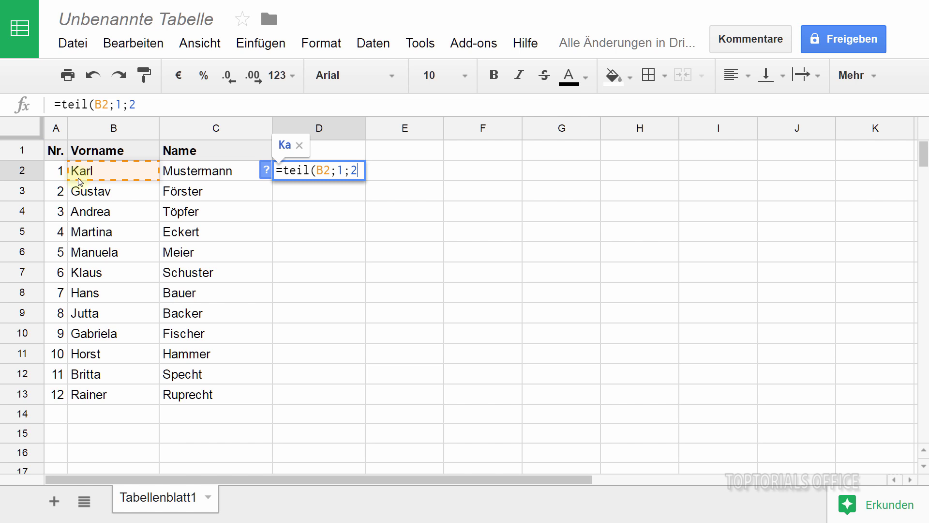
{"action": "type", "text": ")"}
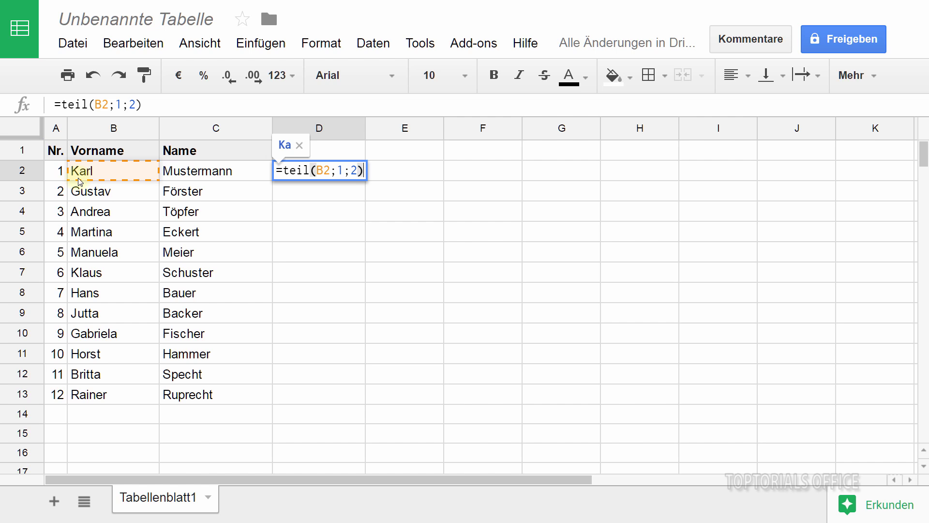
{"action": "key", "text": "Return"}
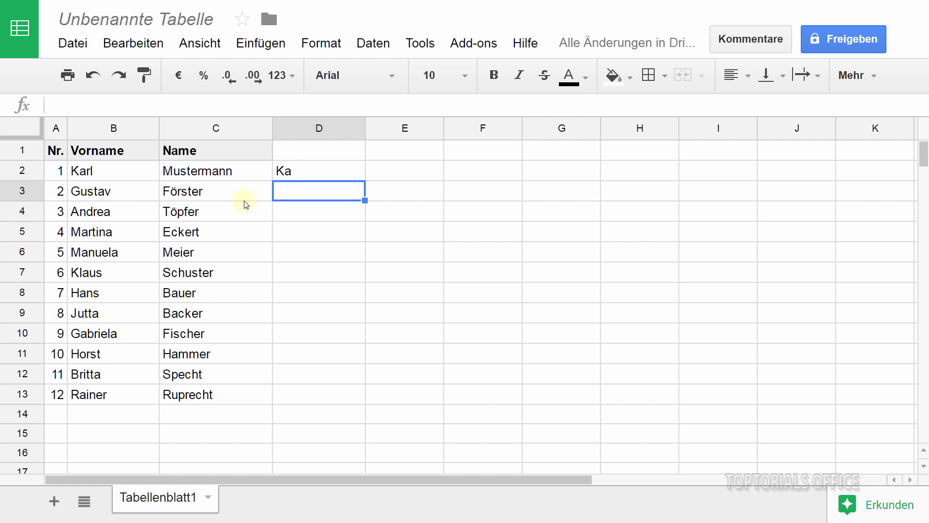
Step: Fill the D2 TEIL formula down to D13 and check the copied formula in D4
{"action": "left_click", "coordinate": [287, 171]}
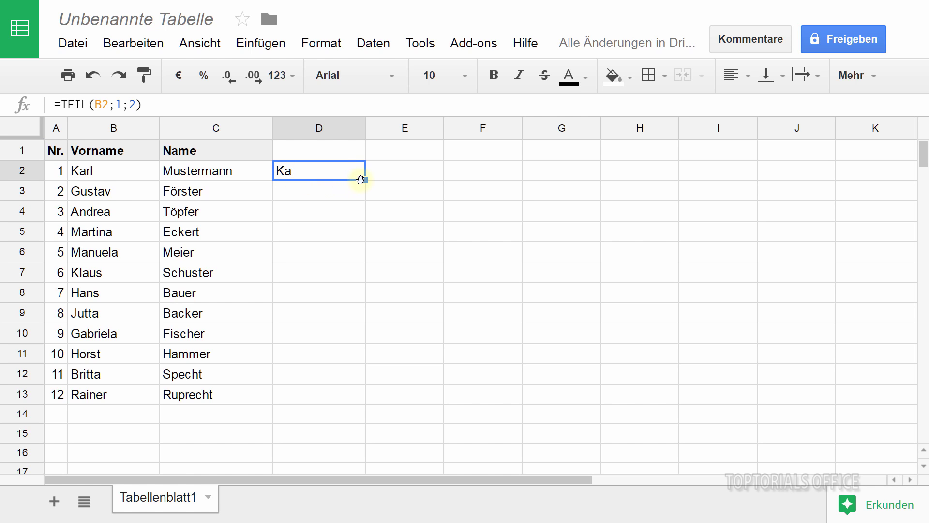
{"action": "left_click_drag", "start_coordinate": [364, 179], "coordinate": [367, 390]}
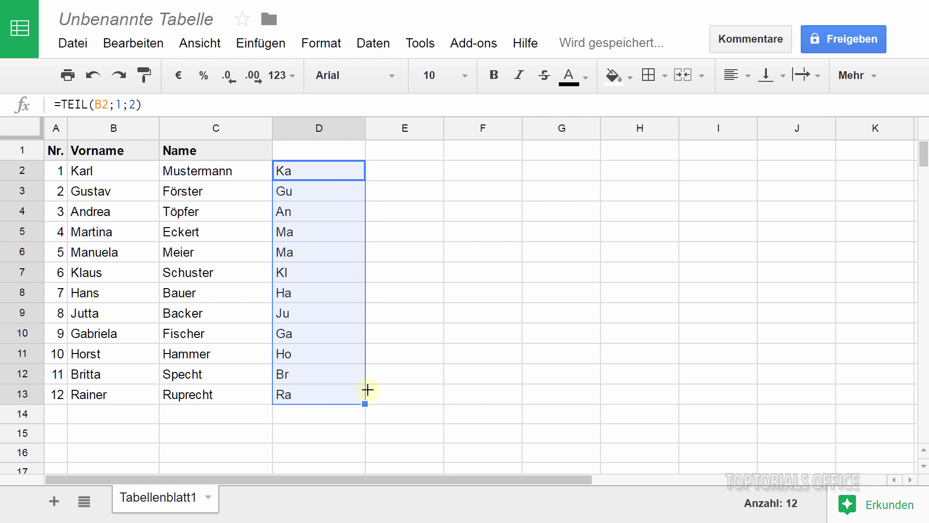
{"action": "double_click", "coordinate": [294, 215]}
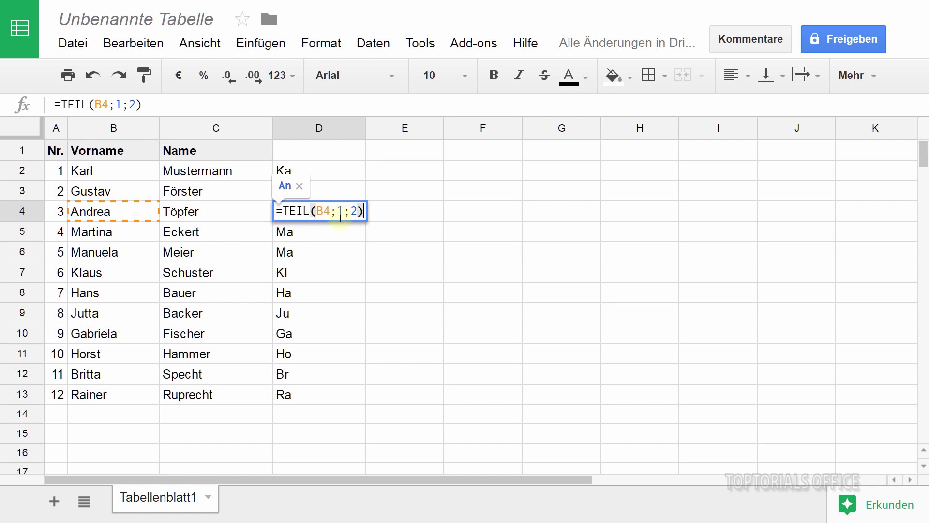
{"action": "key", "text": "Escape"}
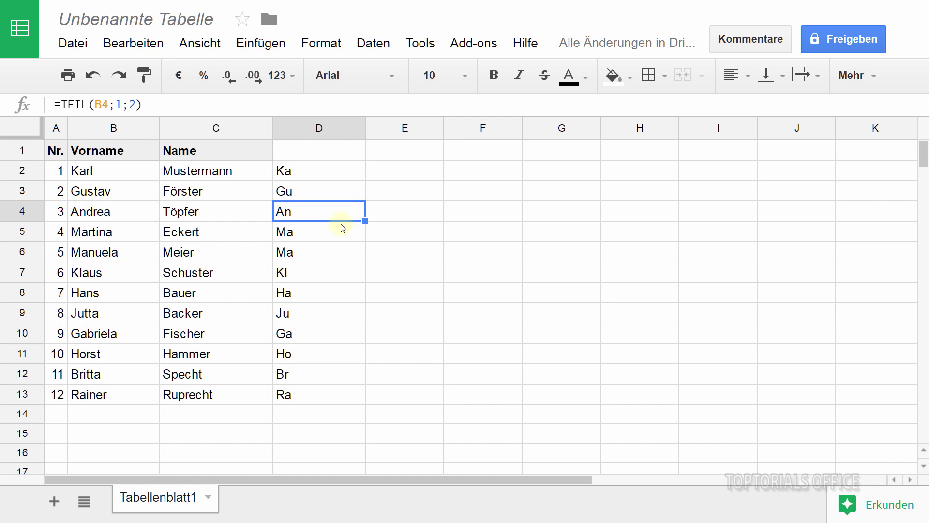
{"action": "left_click", "coordinate": [325, 174]}
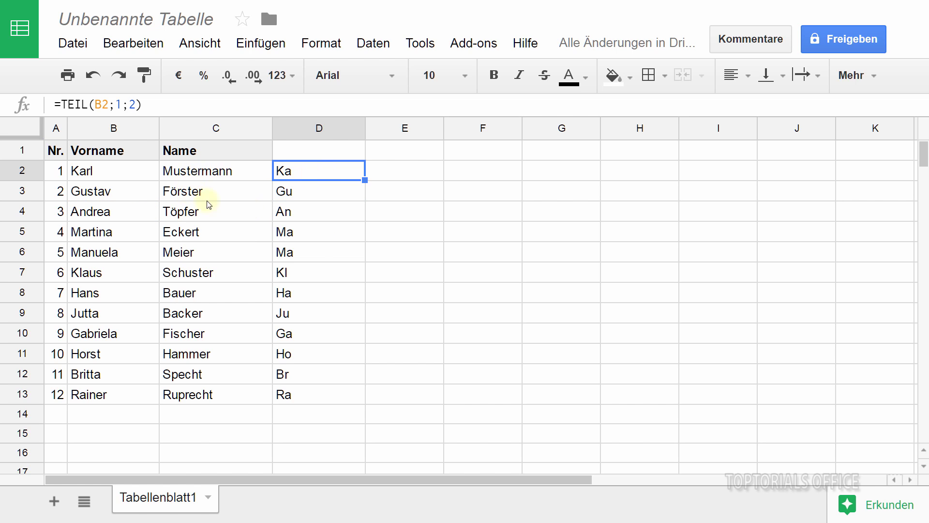
Step: Extend D2's formula to =TEIL(B2;1;2)&C2 so the surname follows the two letters
{"action": "double_click", "coordinate": [299, 172]}
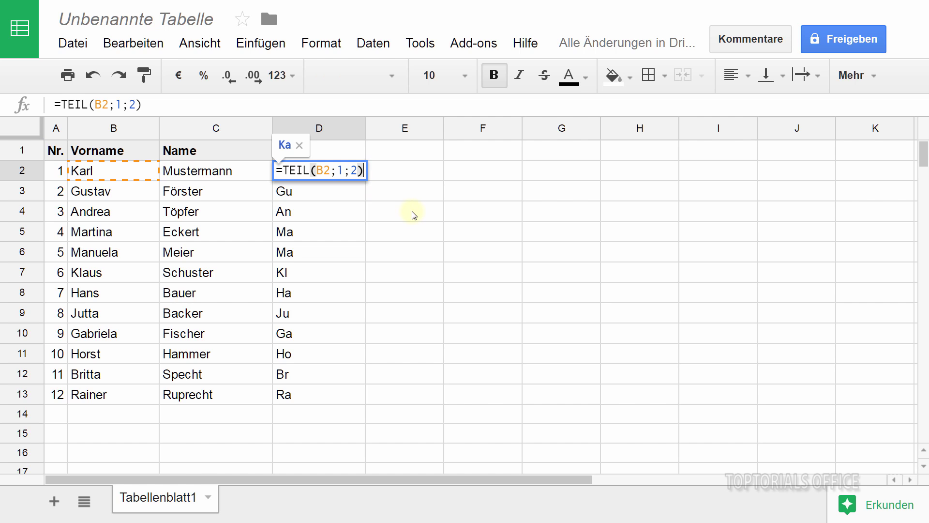
{"action": "type", "text": "&"}
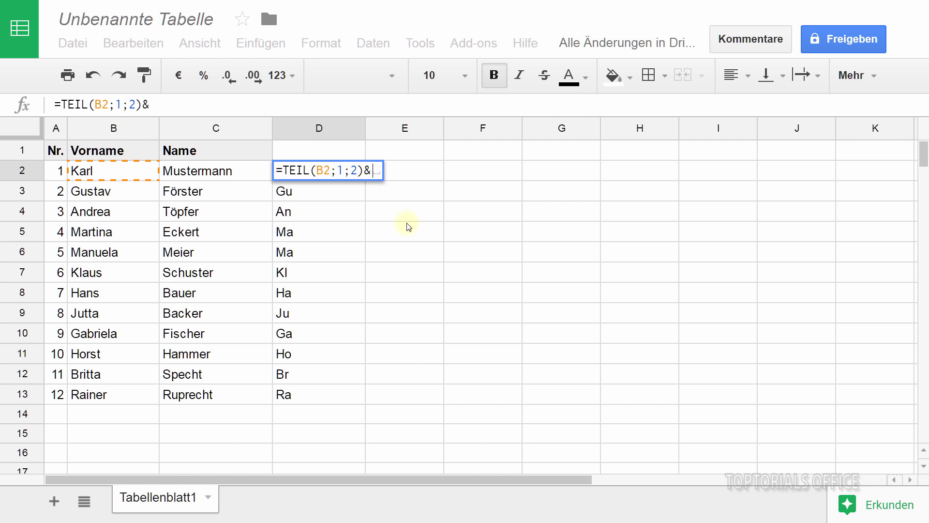
{"action": "left_click", "coordinate": [212, 171]}
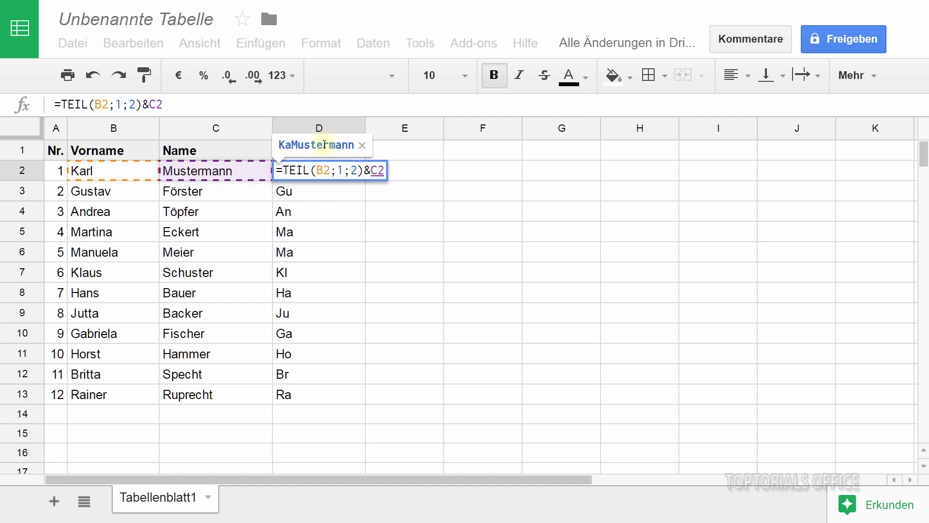
{"action": "key", "text": "Return"}
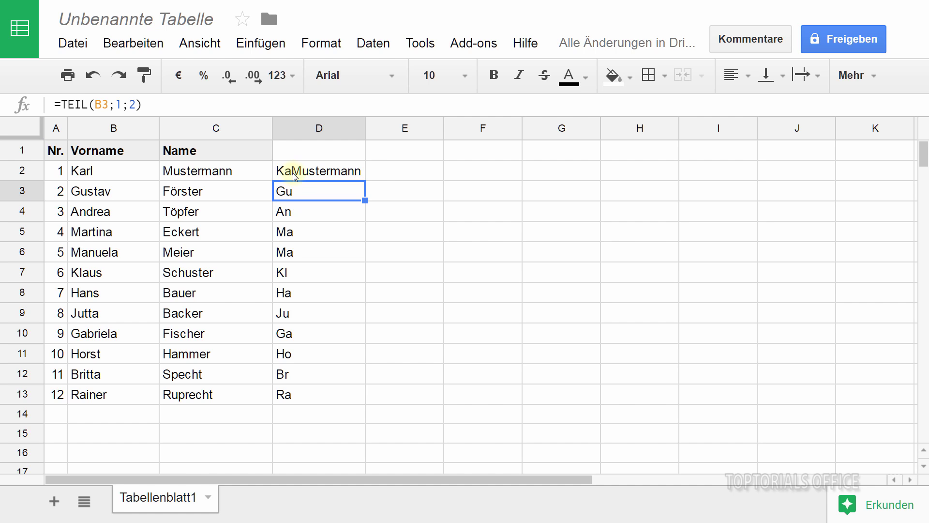
Step: Rewrite D2 as =TEIL(B2;1;2)&". "&C2, adding a period and space before the surname
{"action": "double_click", "coordinate": [293, 173]}
{"action": "left_click_drag", "start_coordinate": [371, 170], "coordinate": [385, 171]}
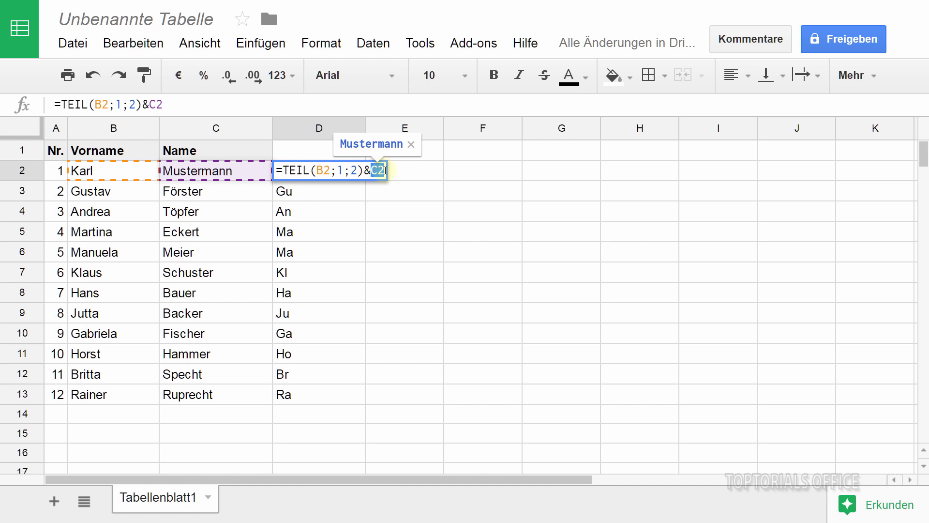
{"action": "key", "text": "BackSpace"}
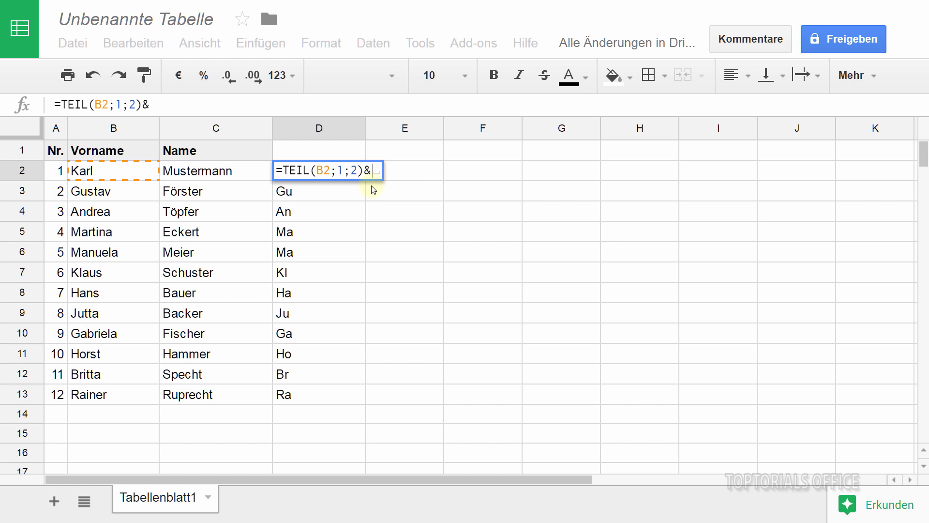
{"action": "type", "text": "\""}
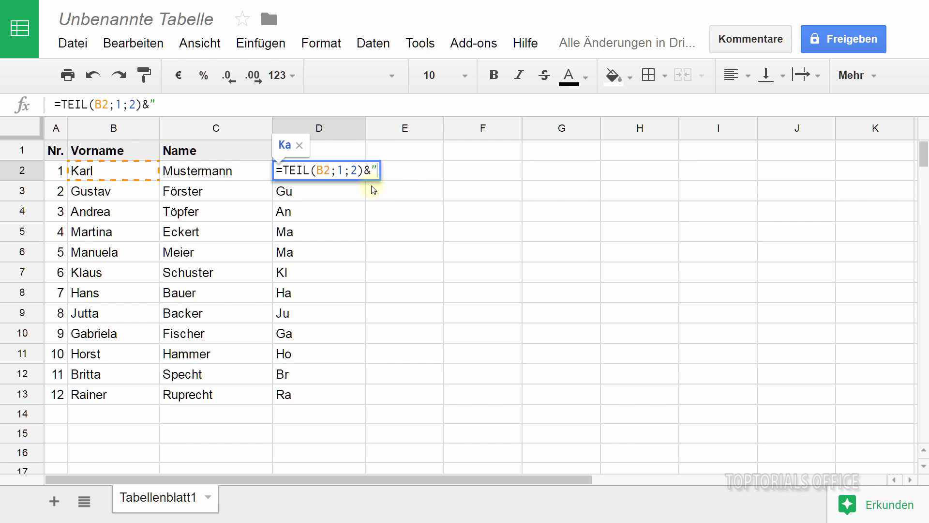
{"action": "type", "text": "."}
{"action": "type", "text": " \""}
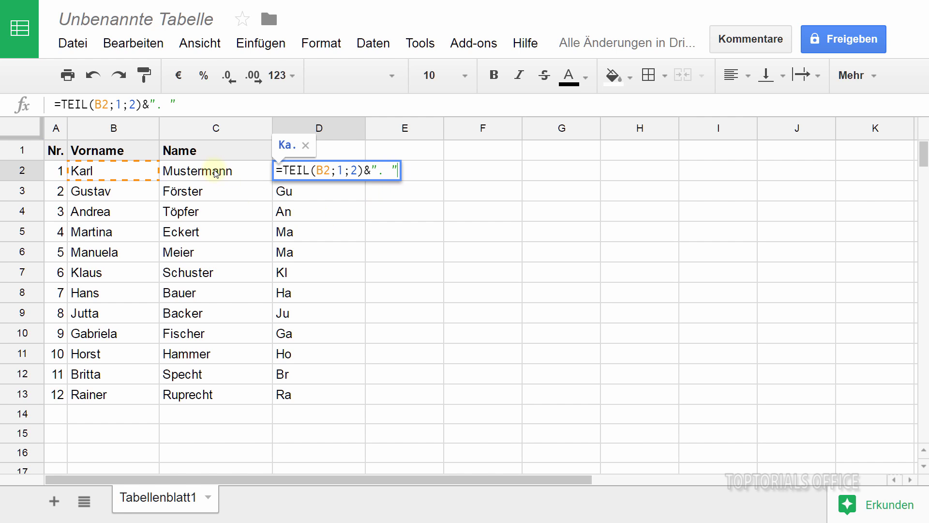
{"action": "type", "text": "&"}
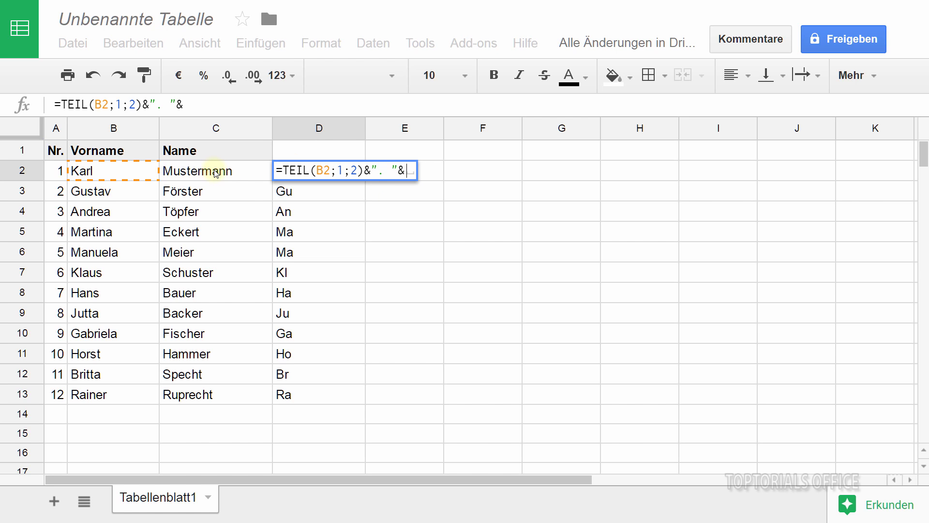
{"action": "left_click", "coordinate": [215, 173]}
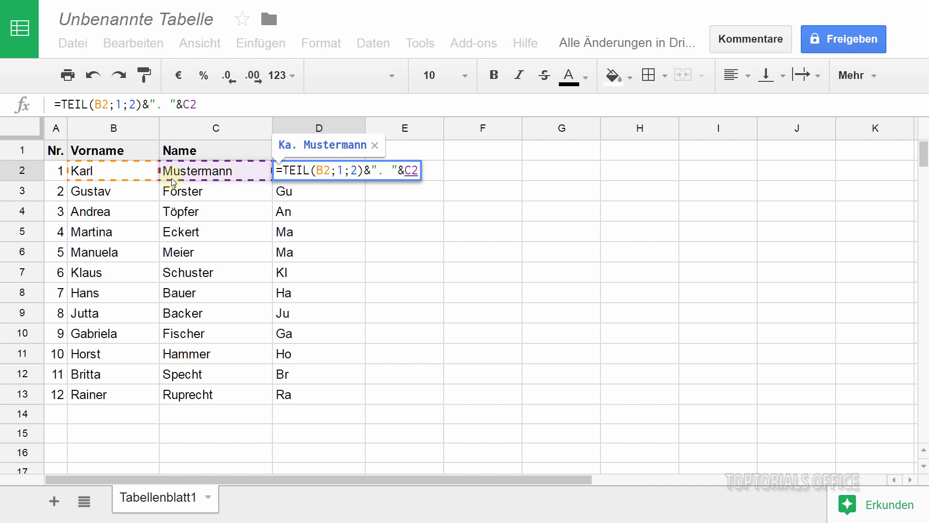
{"action": "key", "text": "Return"}
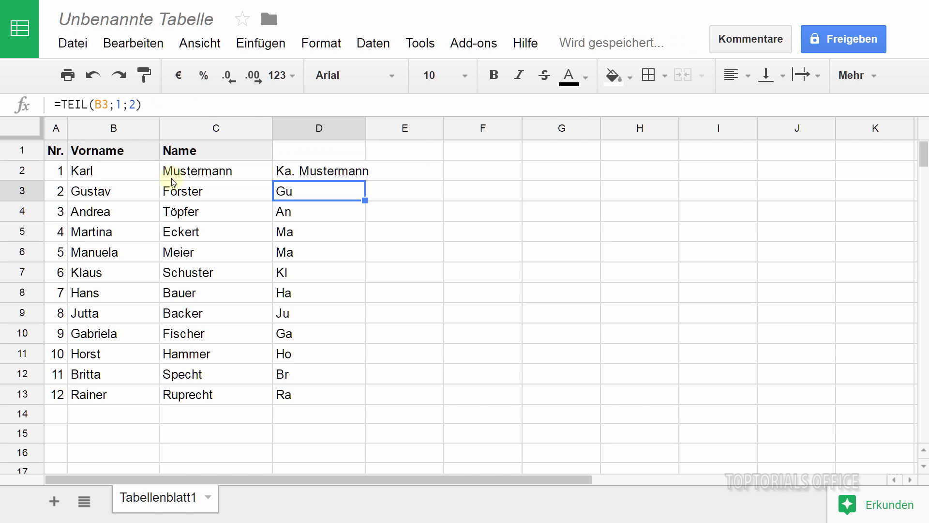
{"action": "left_click", "coordinate": [289, 170]}
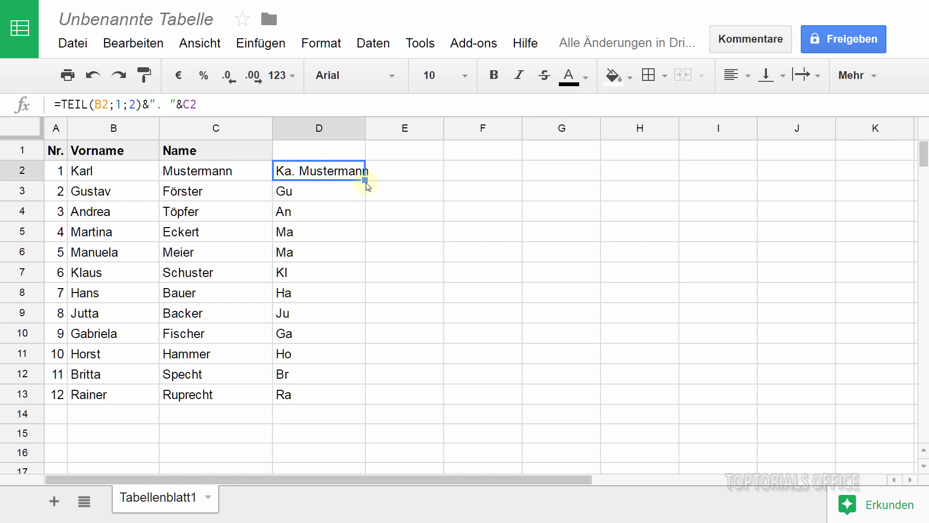
Step: Copy the joined D2 formula down through D13 so each row shows initials plus surname
{"action": "left_click_drag", "start_coordinate": [365, 180], "coordinate": [370, 387]}
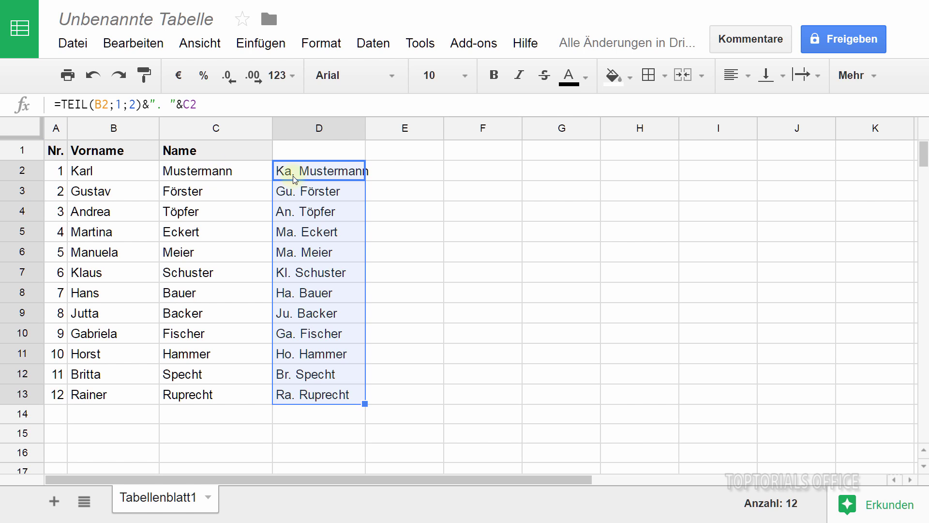
{"action": "double_click", "coordinate": [309, 175]}
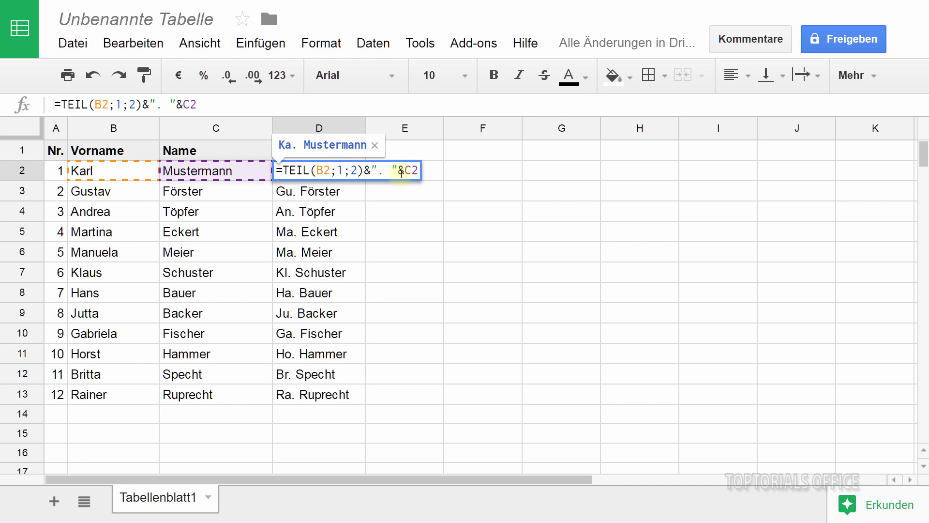
Step: Replace C2 in D2's formula with TEIL(C2;1;2) to shorten the surname to two letters
{"action": "left_click_drag", "start_coordinate": [405, 170], "coordinate": [417, 170]}
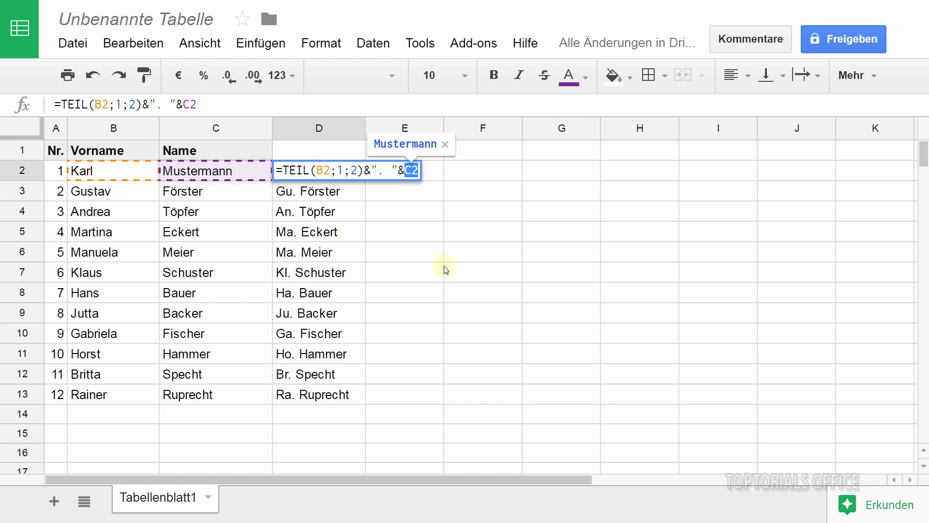
{"action": "type", "text": "t"}
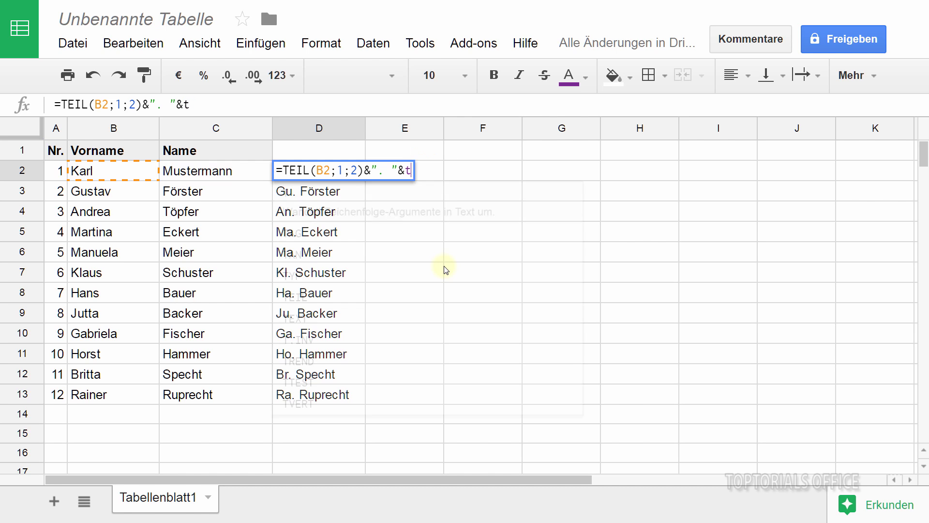
{"action": "type", "text": "eil("}
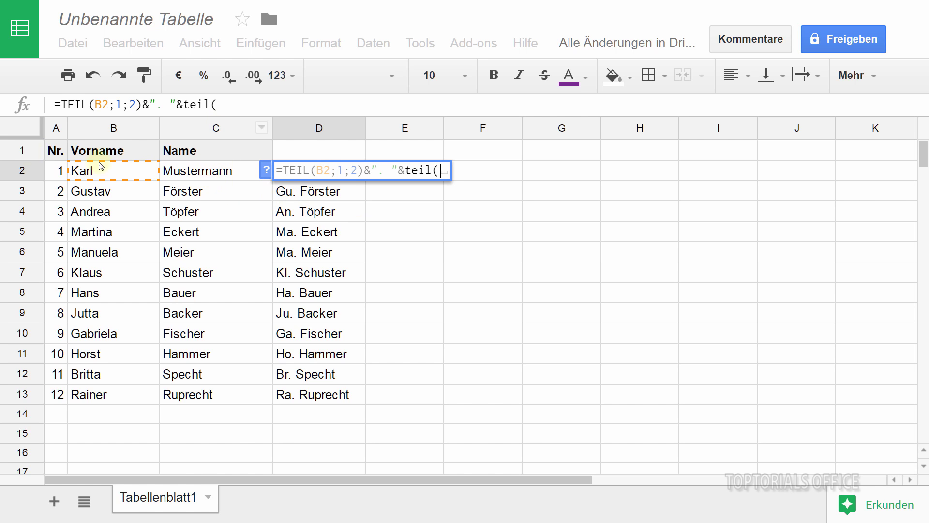
{"action": "left_click", "coordinate": [210, 173]}
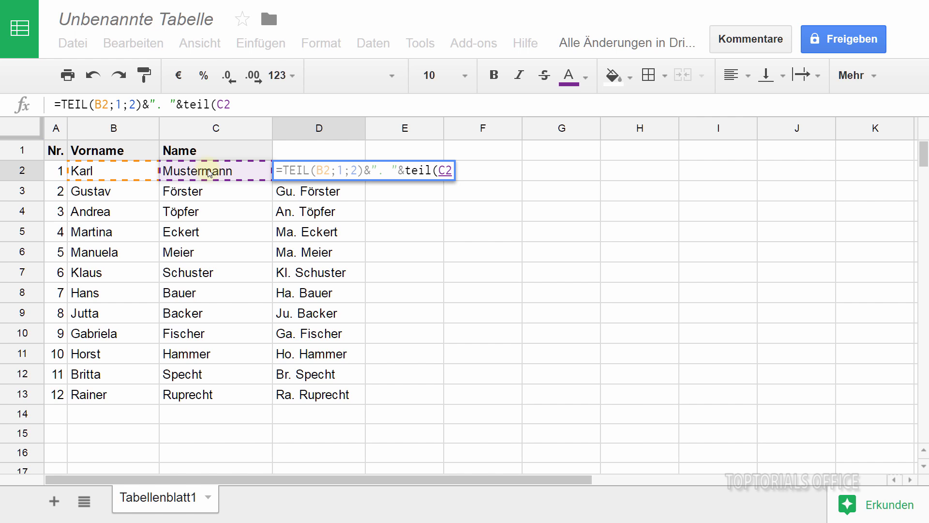
{"action": "type", "text": ";"}
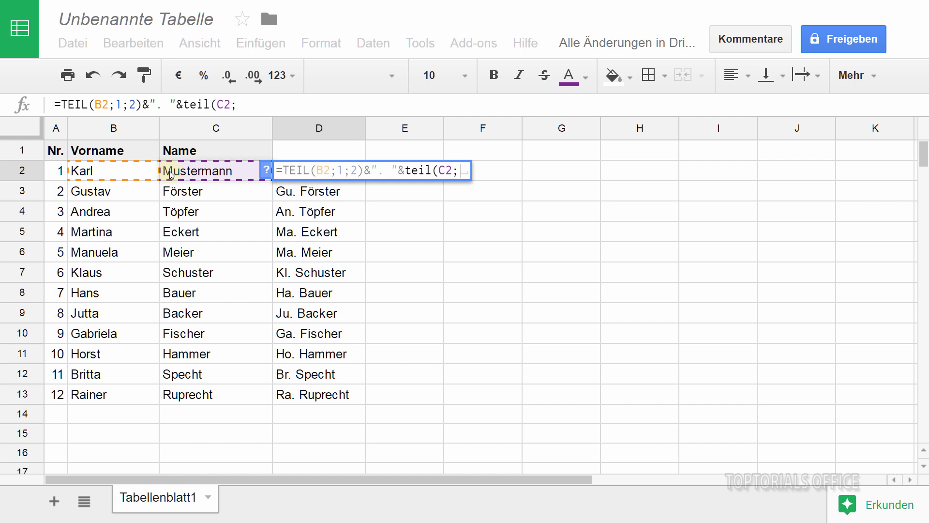
{"action": "type", "text": "1"}
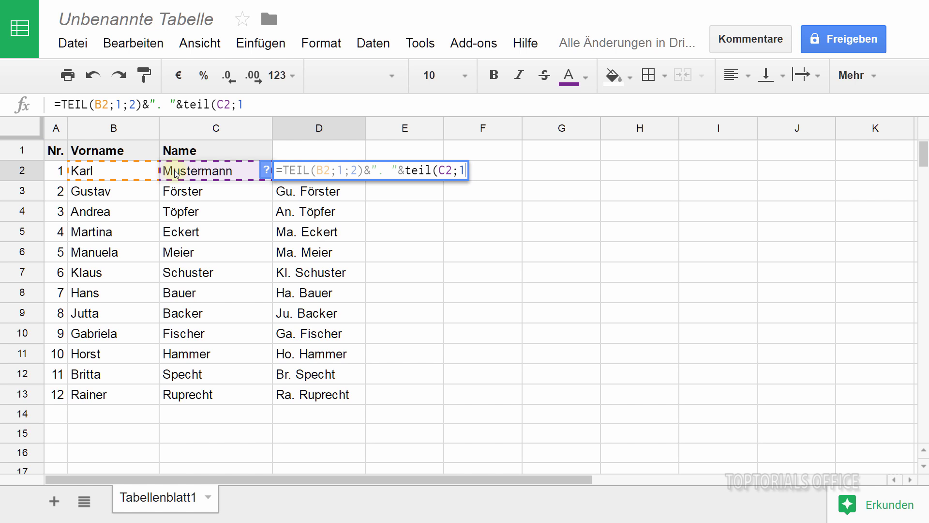
{"action": "type", "text": ";"}
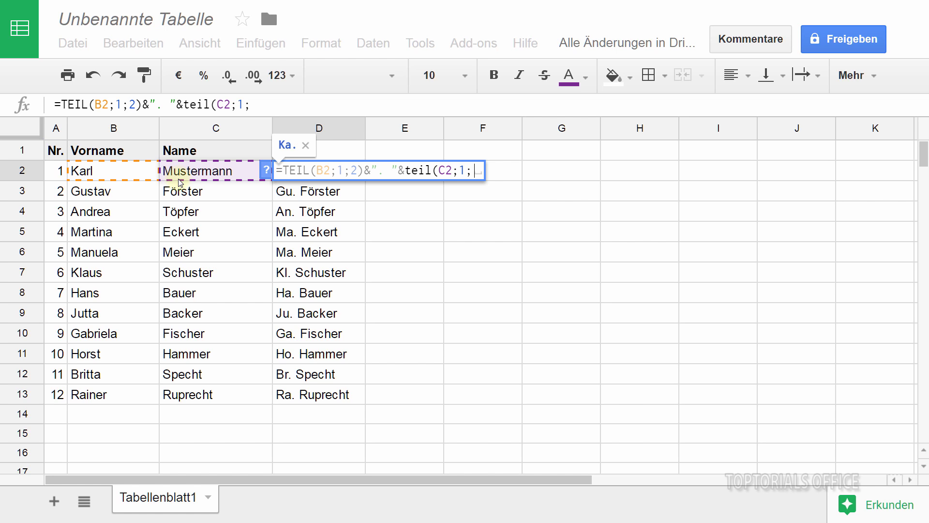
{"action": "type", "text": "2"}
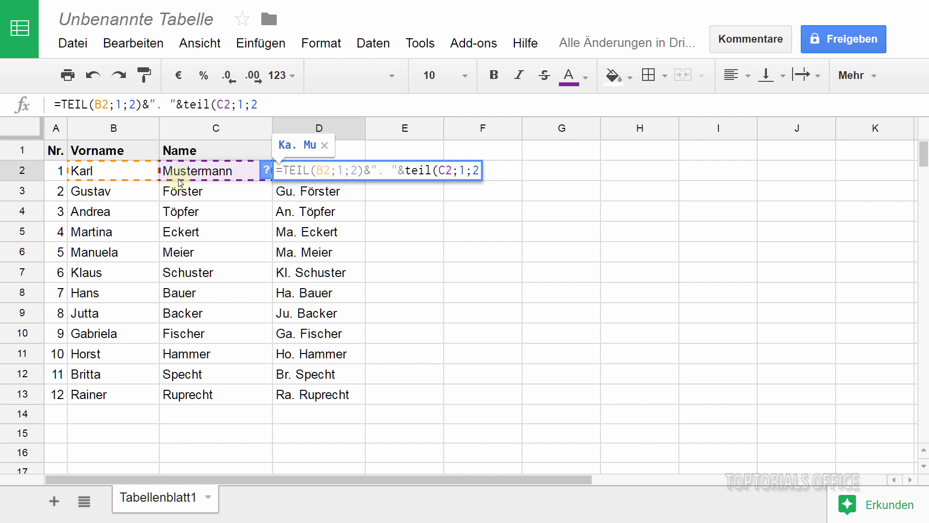
{"action": "type", "text": ")"}
{"action": "key", "text": "Return"}
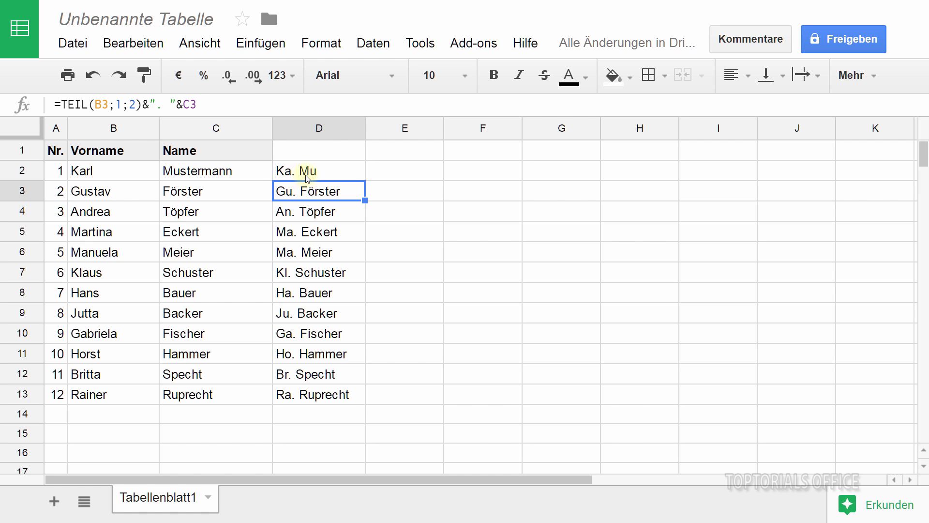
Step: Append &"." to the end of D2's formula so it displays 'Ka. Mu.'
{"action": "left_click", "coordinate": [314, 172]}
{"action": "double_click", "coordinate": [314, 173]}
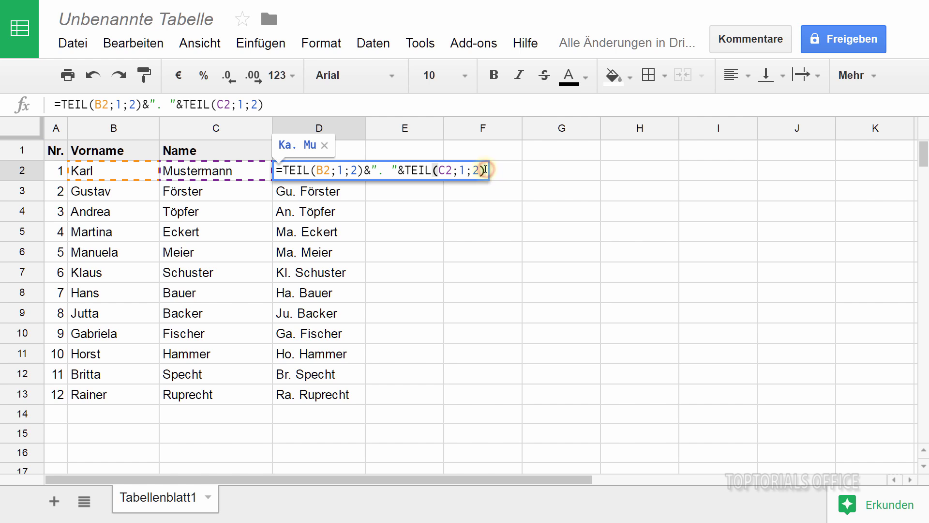
{"action": "left_click", "coordinate": [484, 169]}
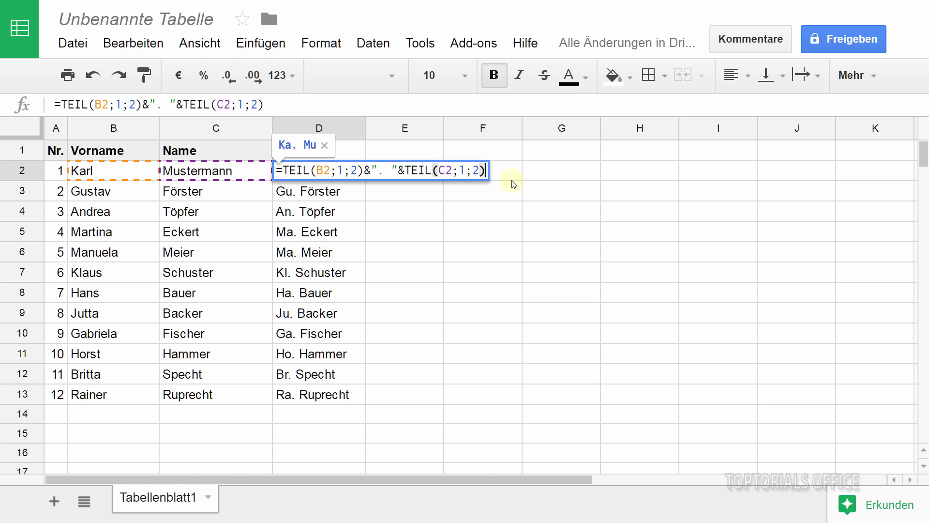
{"action": "type", "text": "&"}
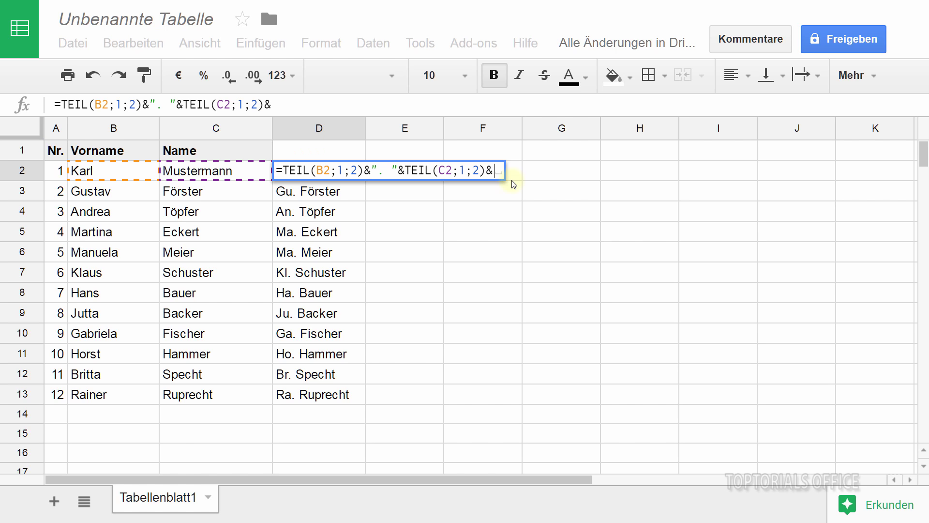
{"action": "type", "text": "\"."}
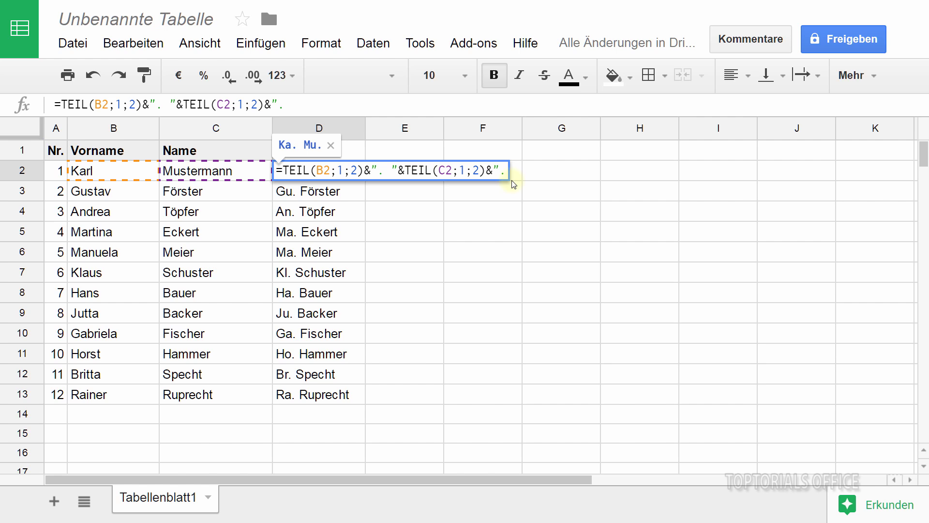
{"action": "type", "text": "\""}
{"action": "key", "text": "Return"}
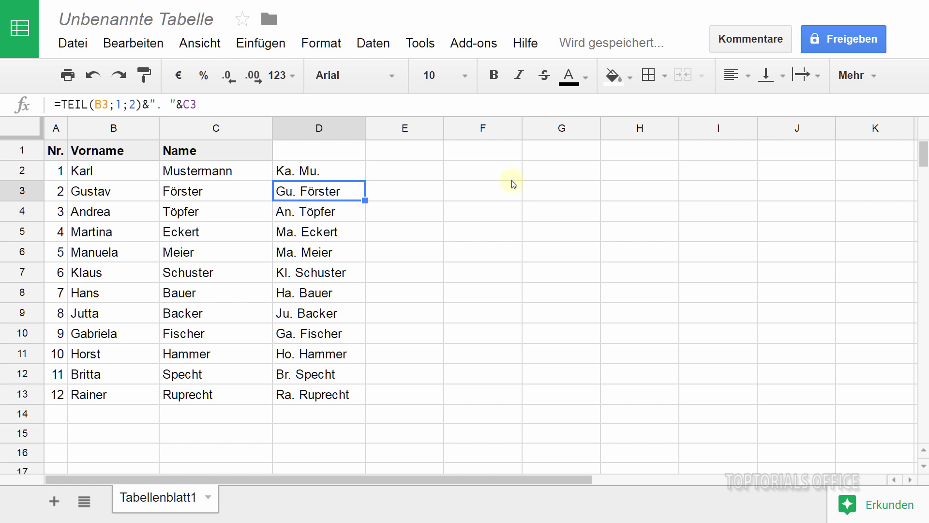
Step: Fill the 'Ka. Mu.' formula from D2 down to D13, producing abbreviations through 'Ra. Ru.'
{"action": "left_click", "coordinate": [309, 169]}
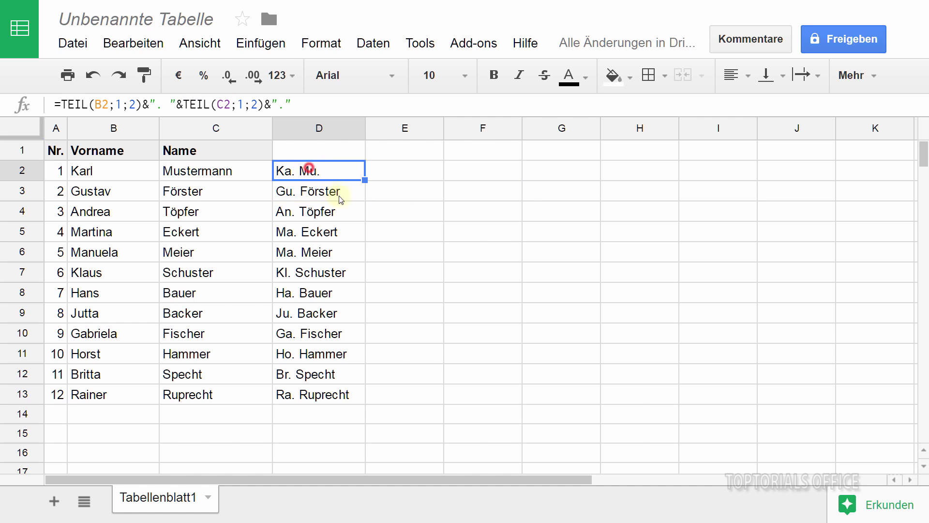
{"action": "left_click_drag", "start_coordinate": [364, 180], "coordinate": [377, 398]}
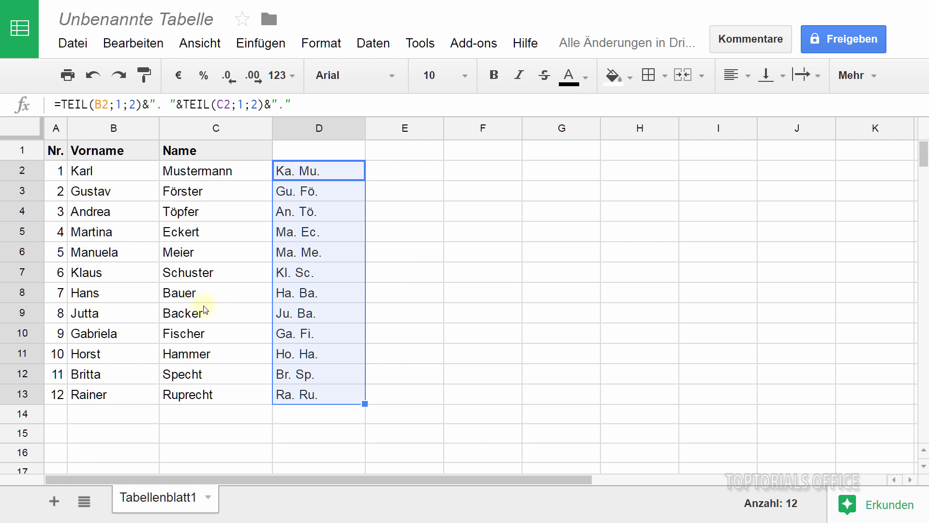
{"action": "left_click", "coordinate": [98, 105]}
{"action": "left_click", "coordinate": [480, 402]}
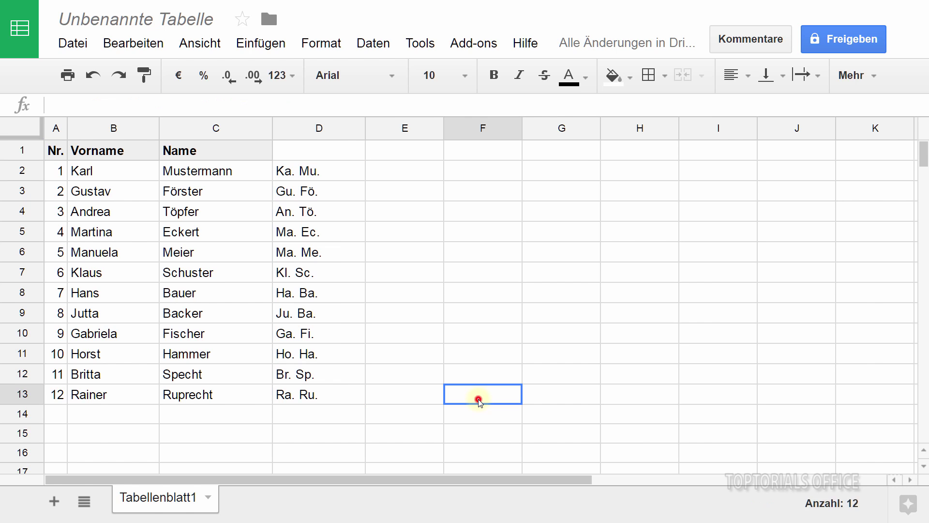